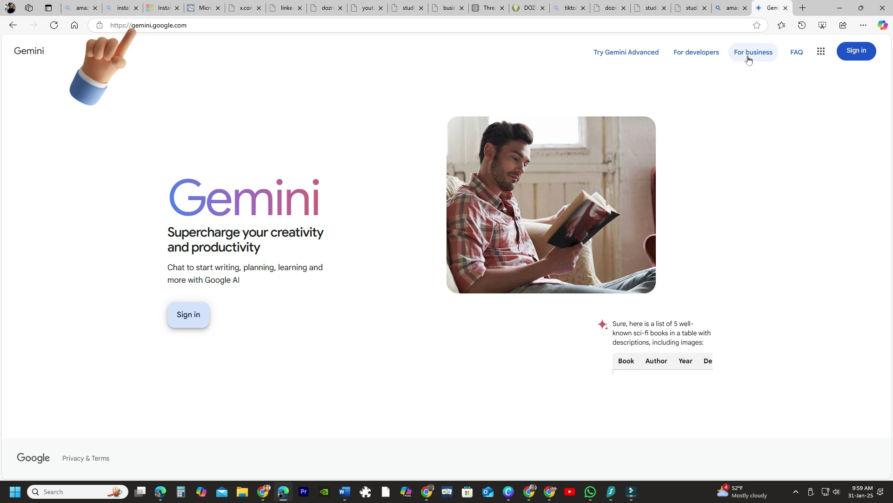
# Pin the Gemini site to the Windows taskbar from Edge's More tools menu, confirming Yes
pyautogui.click(865, 26)
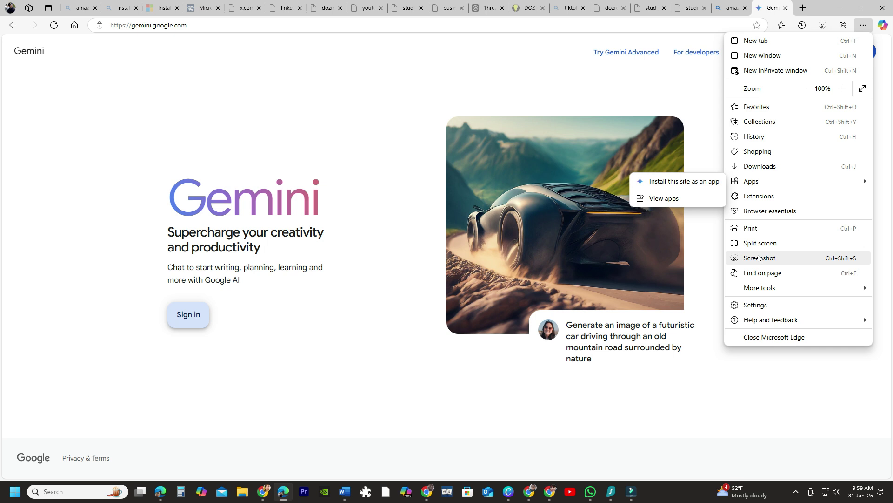
pyautogui.moveTo(760, 288)
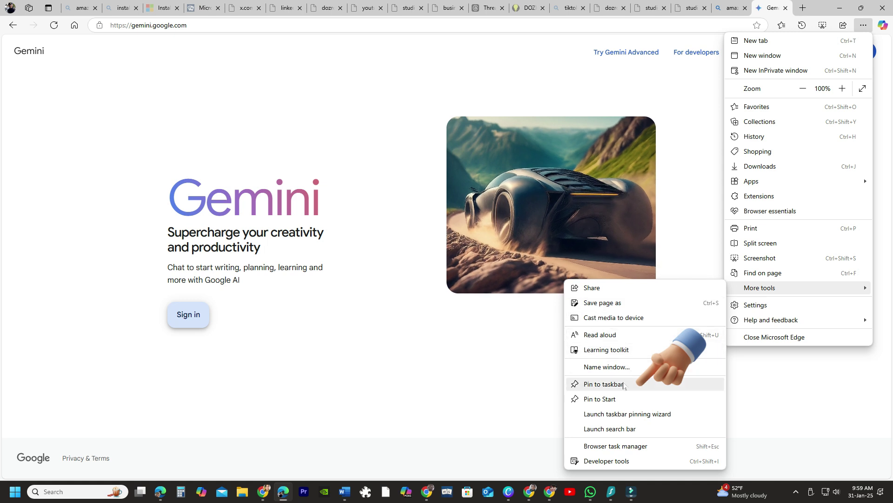
pyautogui.click(604, 383)
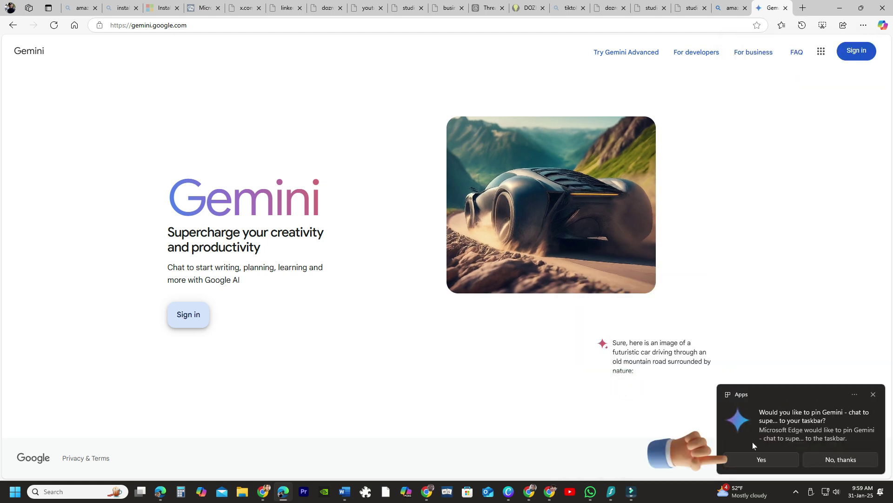
pyautogui.click(767, 459)
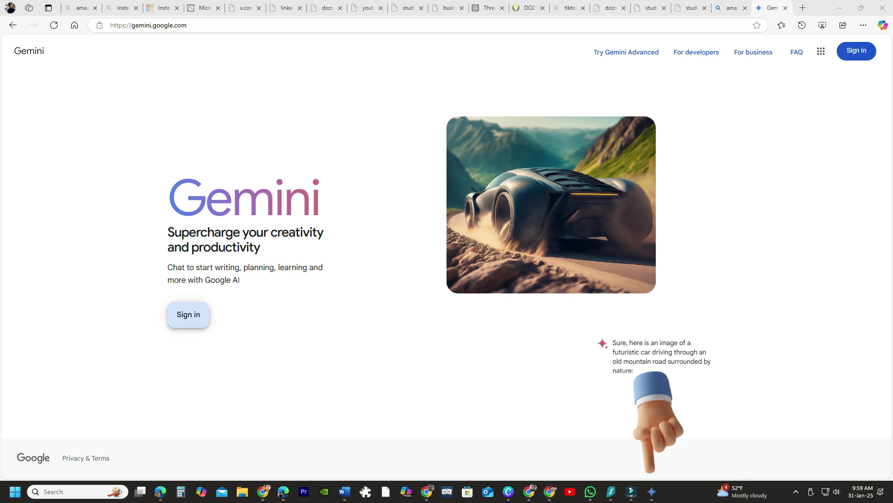
# Restore down the Edge window and drag Gemini's address-bar lock icon onto the desktop as a shortcut
pyautogui.click(862, 7)
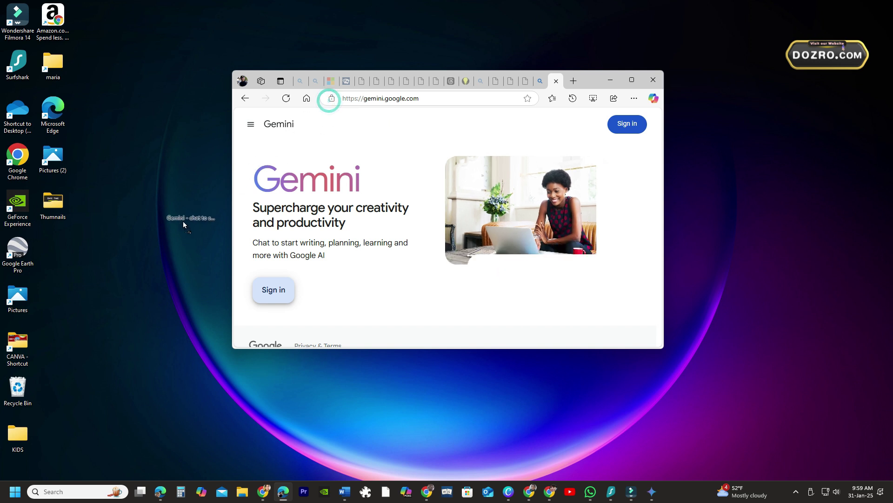
pyautogui.moveTo(309, 128); pyautogui.dragTo(51, 243)
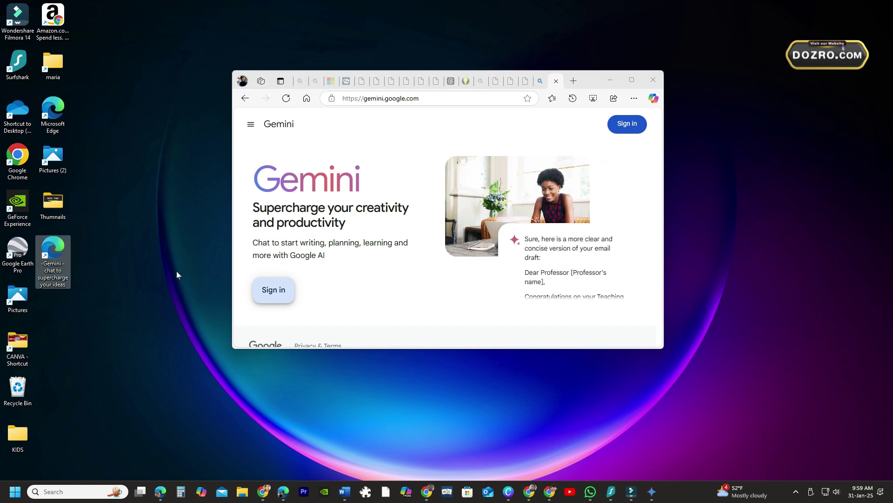
pyautogui.click(654, 80)
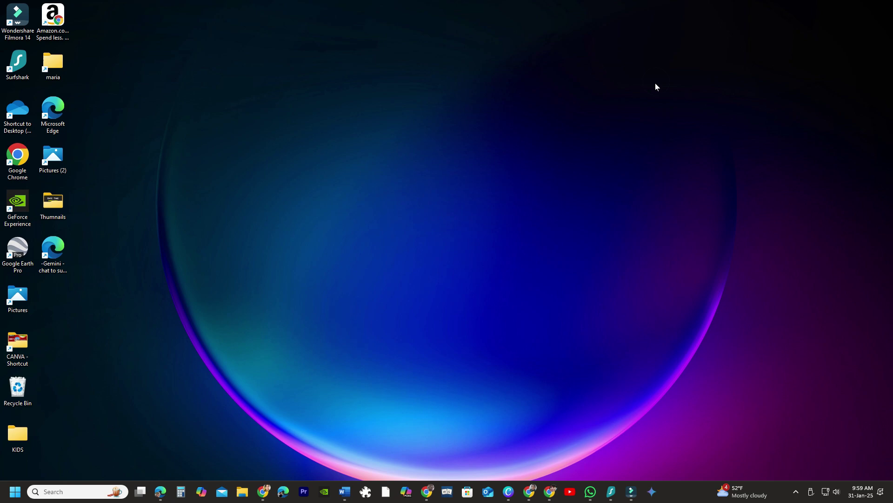